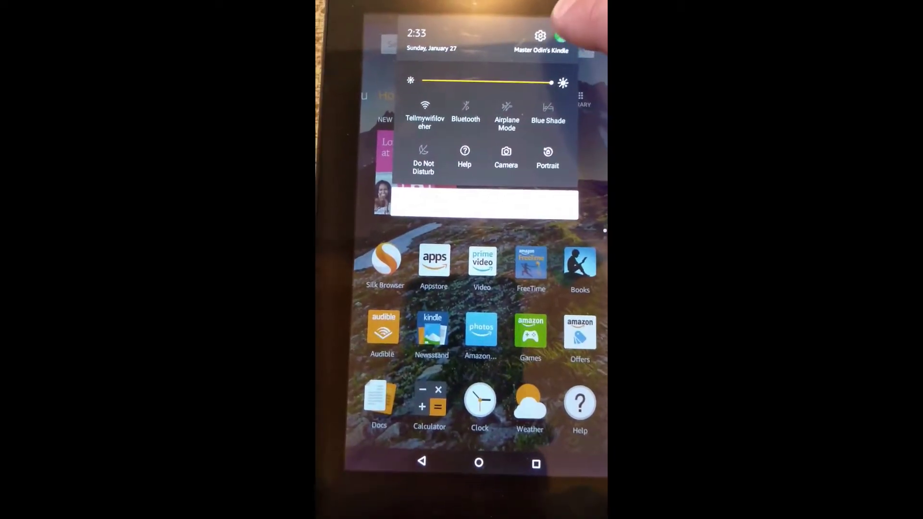
# Step: Swipe the quick settings shade closed to return to the home screen
pyautogui.moveTo(586, 274); pyautogui.dragTo(555, 80)
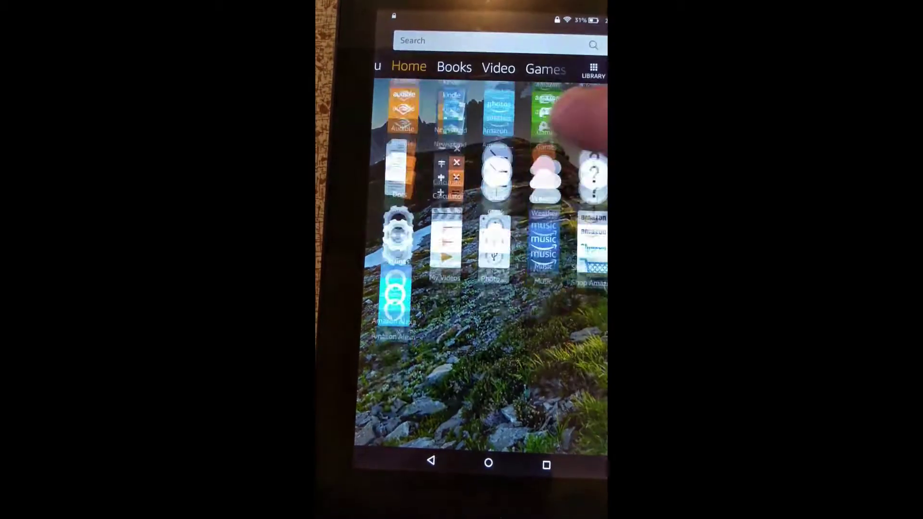
pyautogui.scroll(-3, 577, 108)
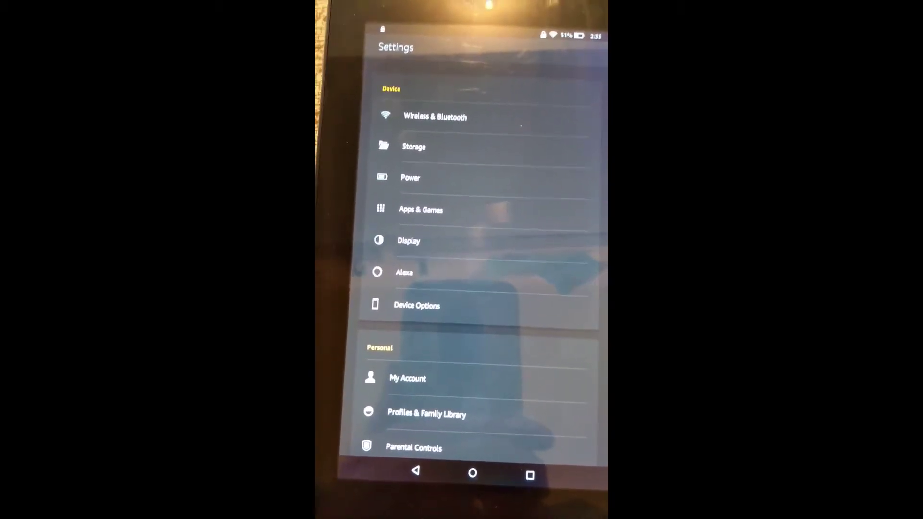
# Step: Open Device Options from the Device section of Settings
pyautogui.click(559, 307)
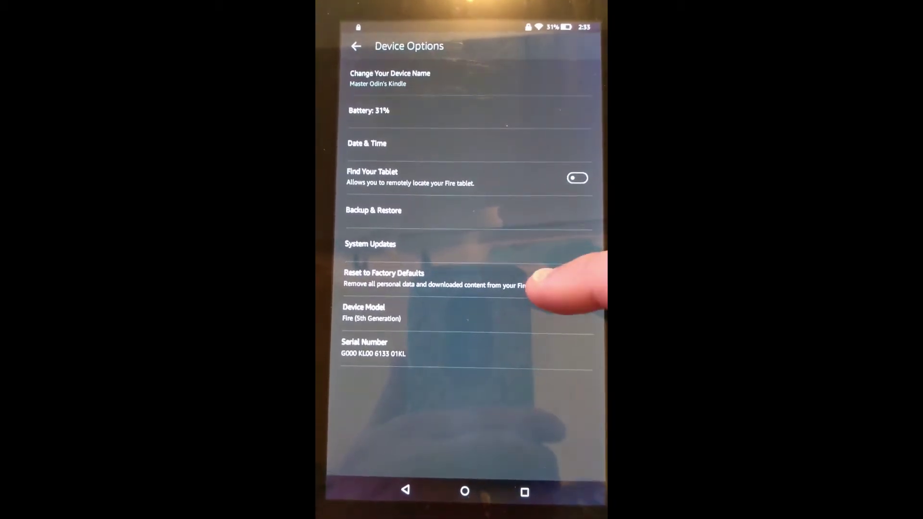
# Step: Choose Reset to Factory Defaults and submit the Parental Controls password
pyautogui.click(552, 278)
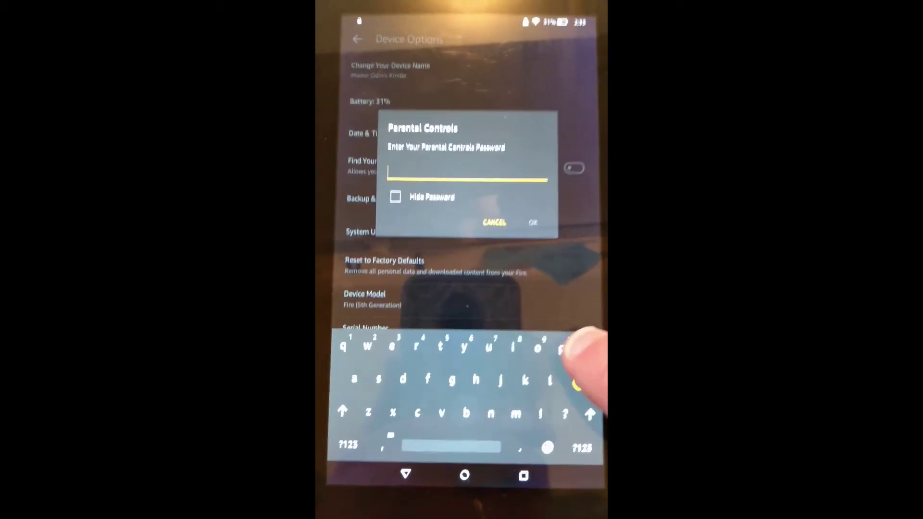
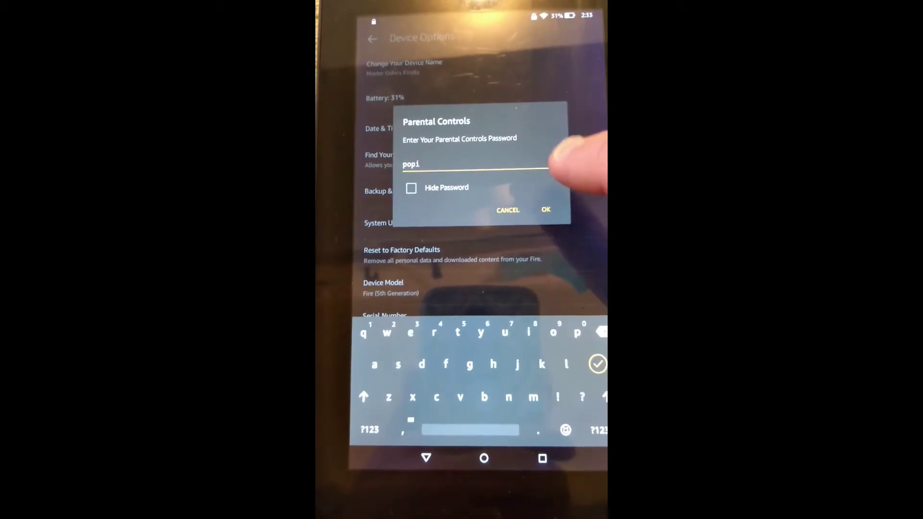
pyautogui.click(550, 221)
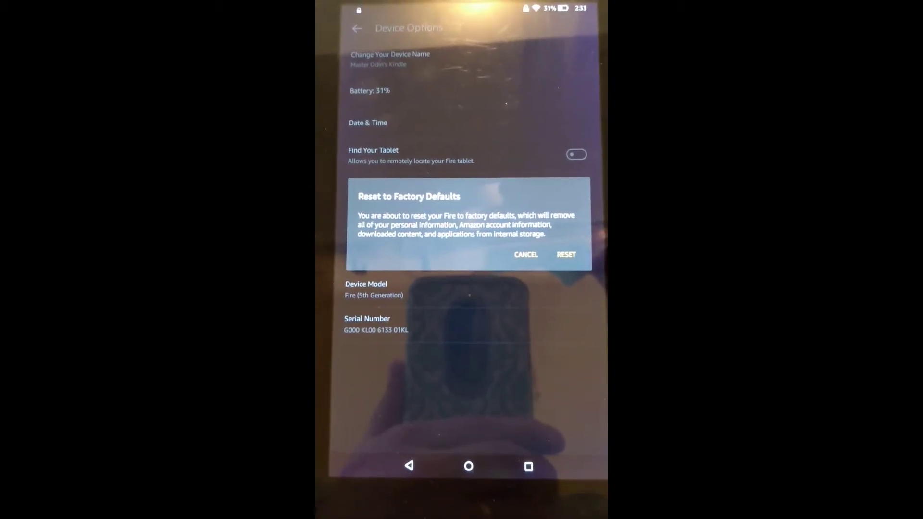
# Step: Confirm the factory reset so the tablet wipes and powers off
pyautogui.click(565, 253)
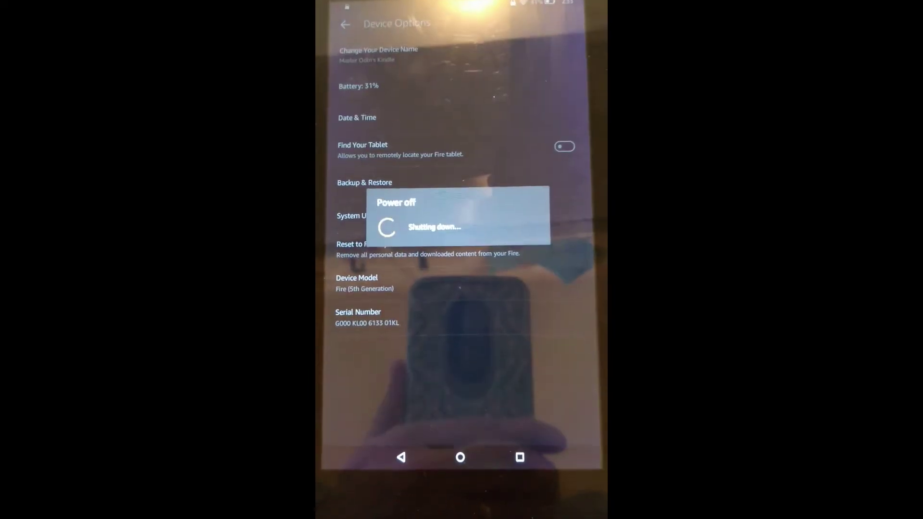